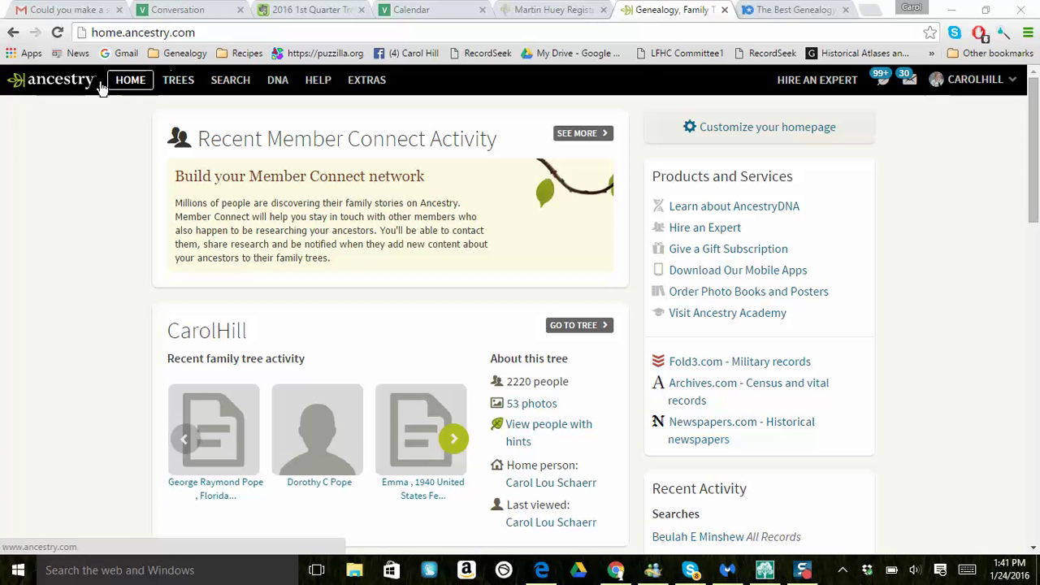
Open the CarolFSTREE Nov29 tree's family view from the Trees list and show its tree options
click(178, 83)
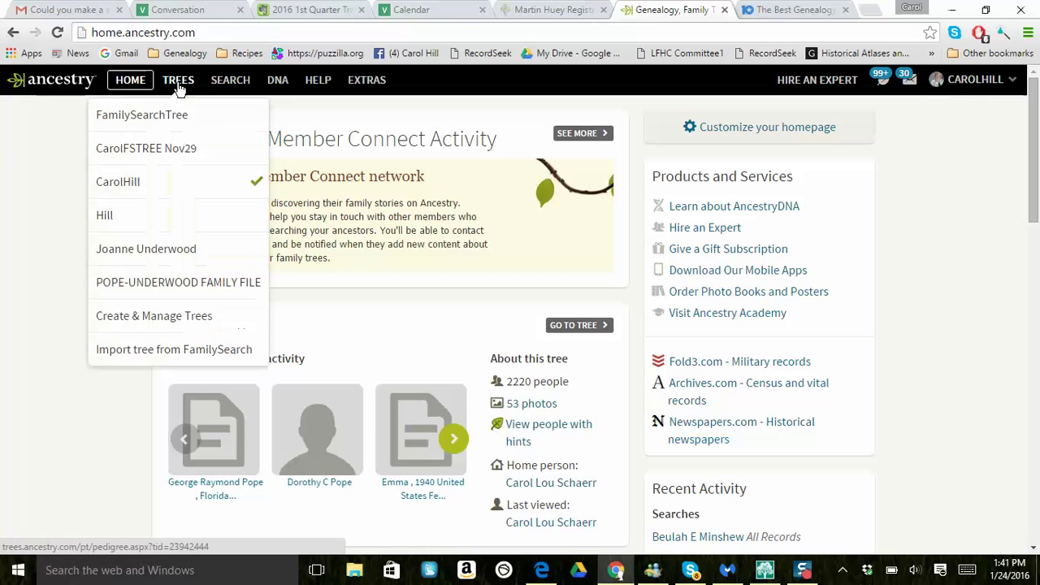
click(169, 154)
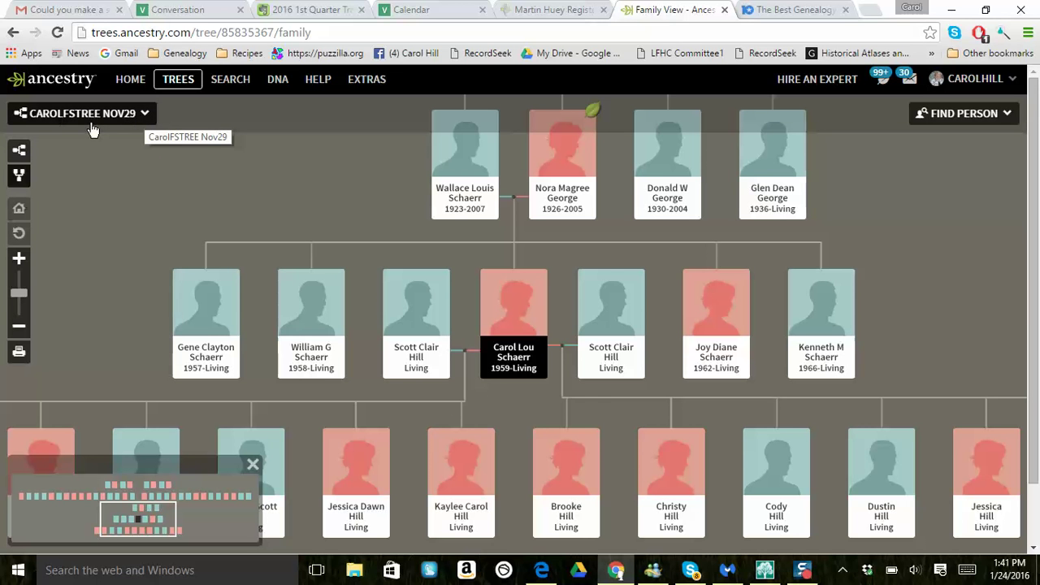
click(146, 117)
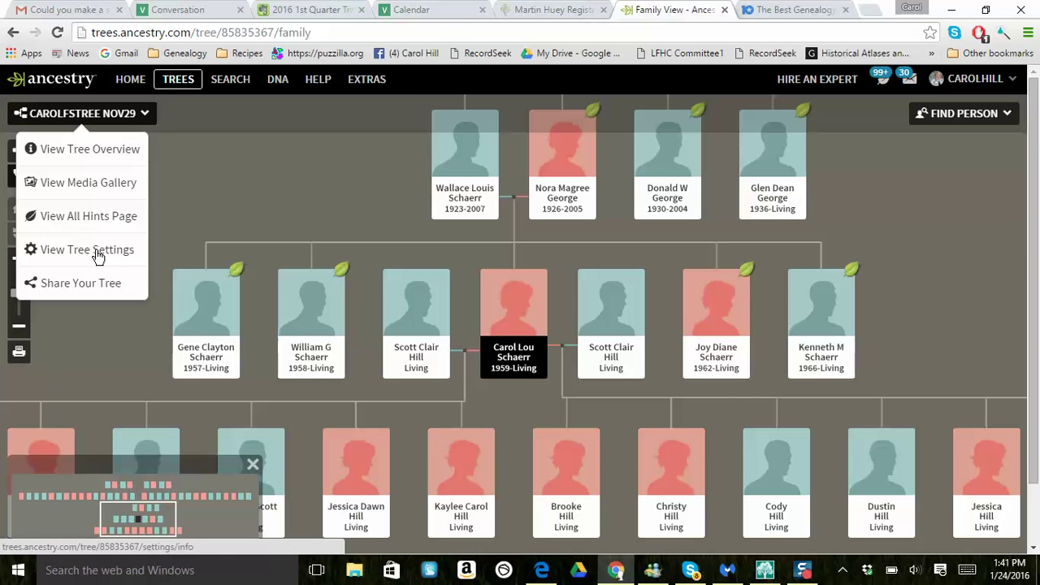
Go to CarolFSTREE Nov29's Tree Settings and scroll down to Manage your tree
click(98, 254)
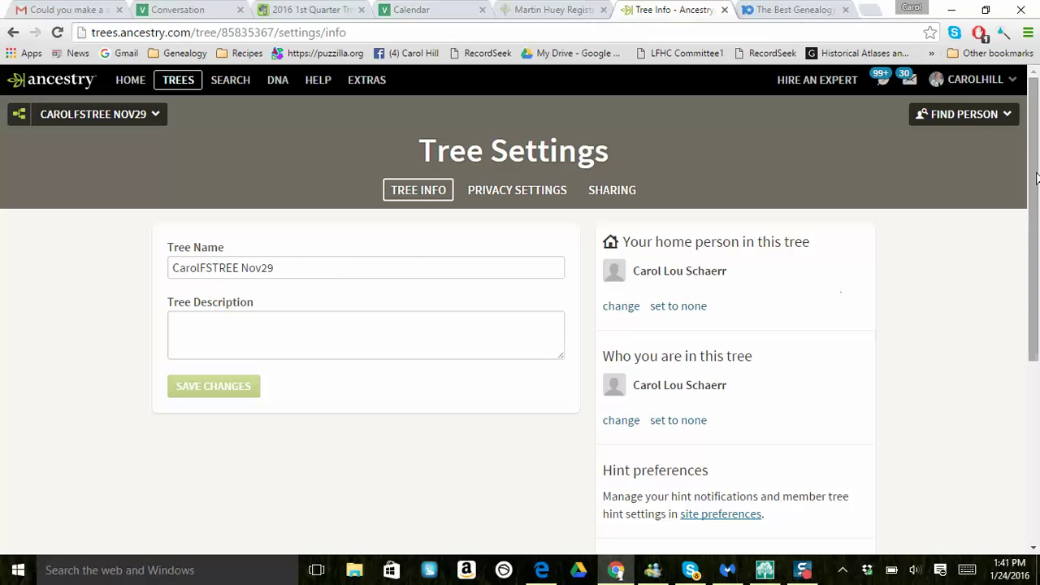
drag(1034, 177, 1036, 354)
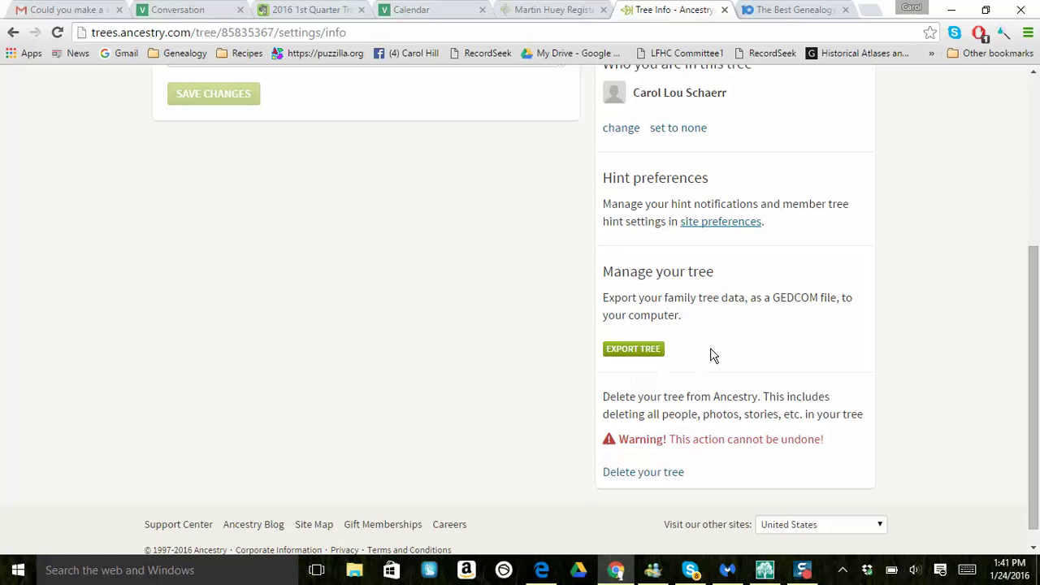
Export the tree as a GEDCOM and download CarolFSTREE Nov29.ged after reading the download tips
click(634, 351)
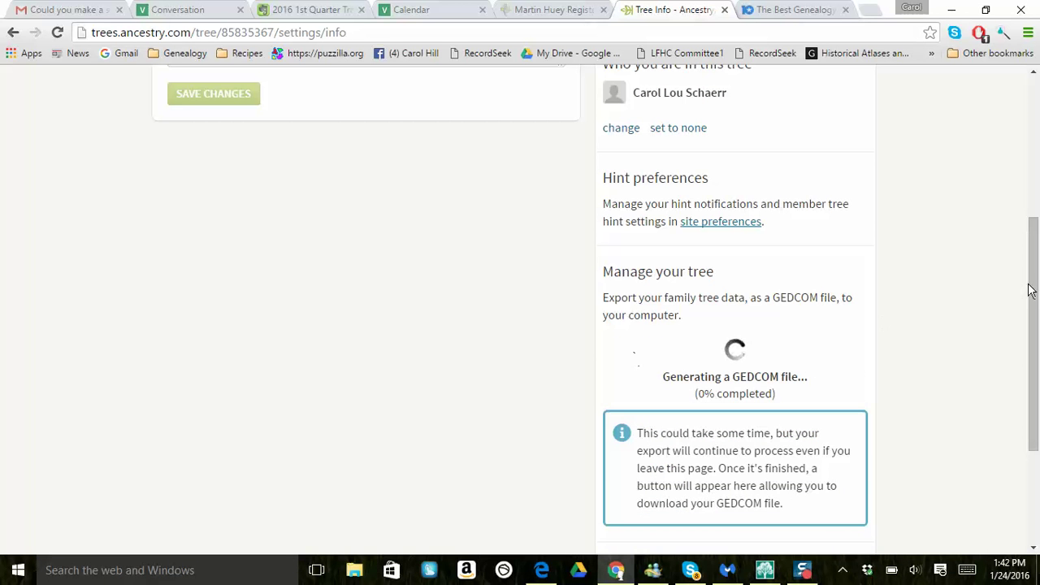
drag(1026, 288, 1030, 370)
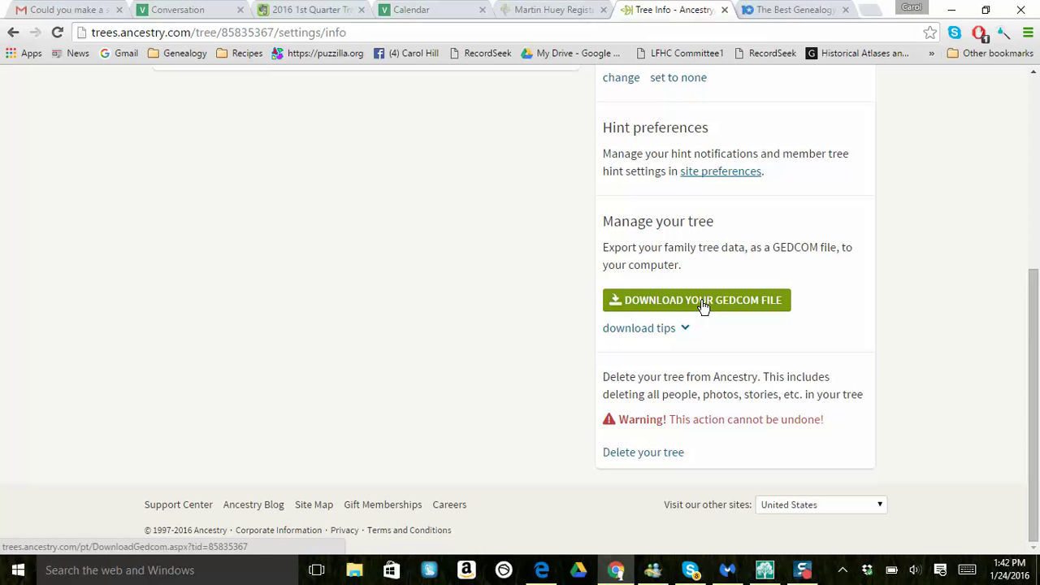
click(664, 335)
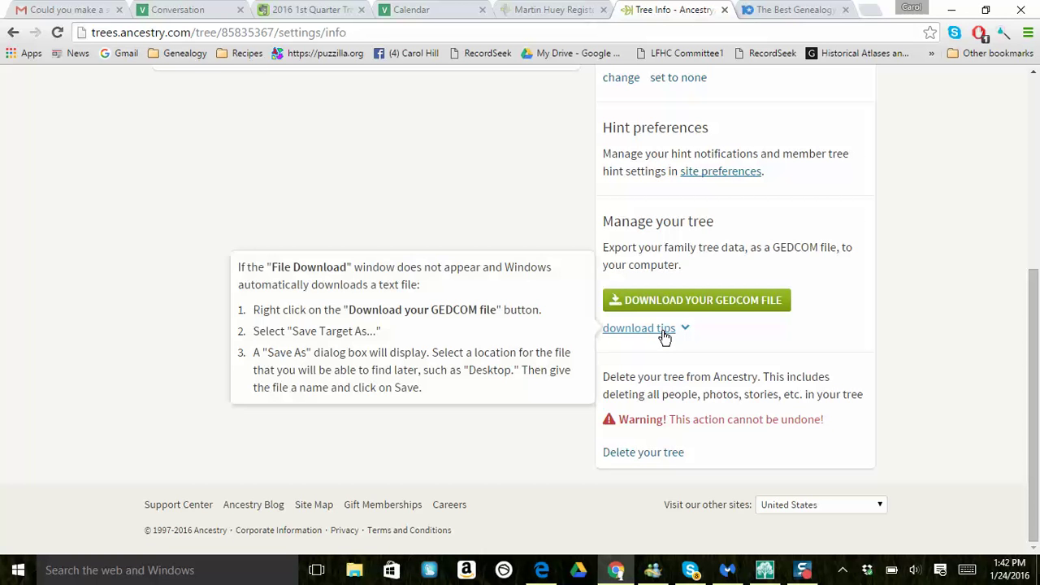
click(745, 304)
Save the GEDCOM link into Dropbox > Genealogy under the name CarolAncestryJn2016.ged
right_click(746, 305)
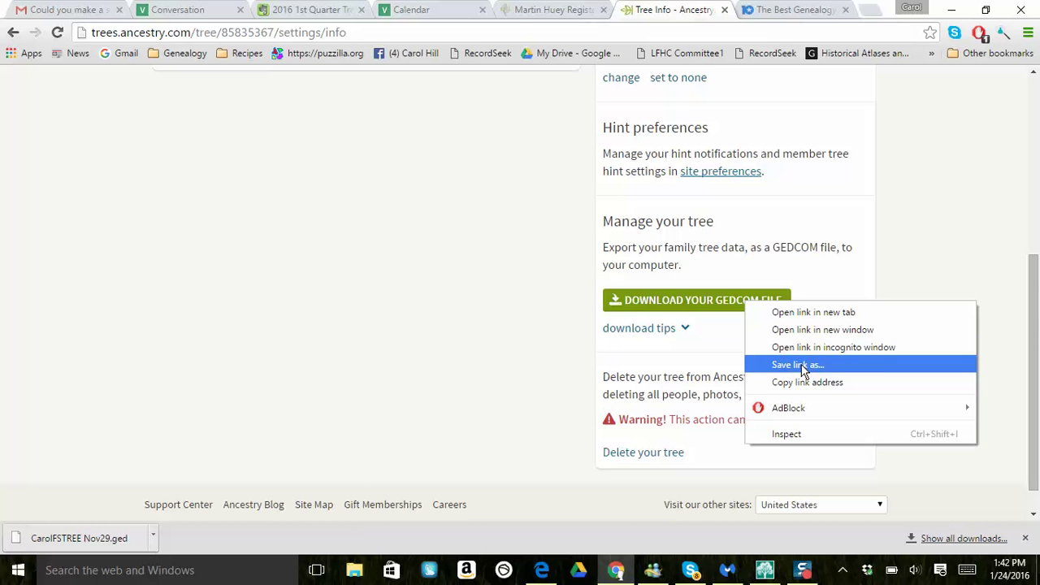
click(800, 366)
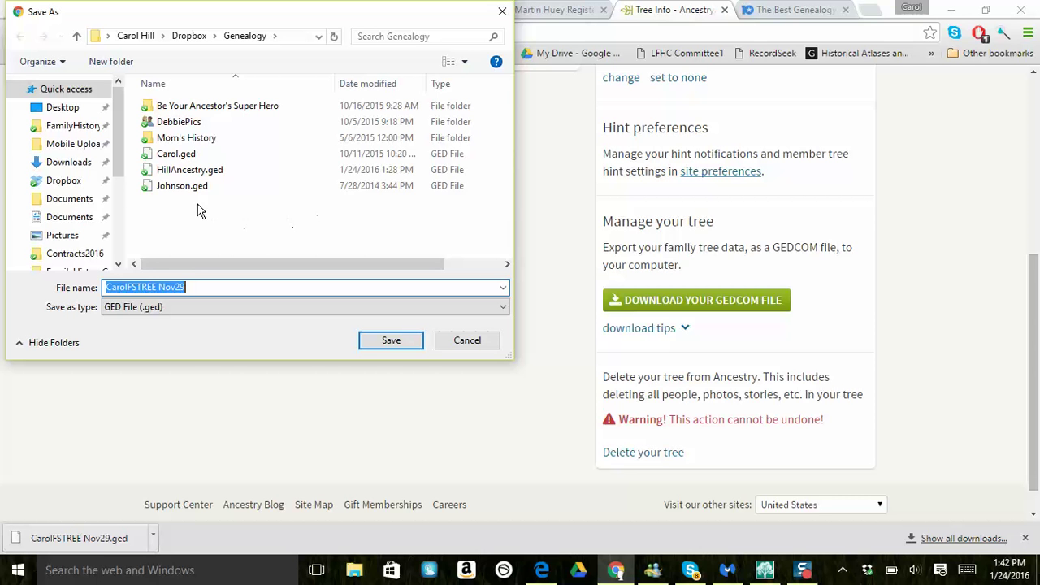
click(69, 181)
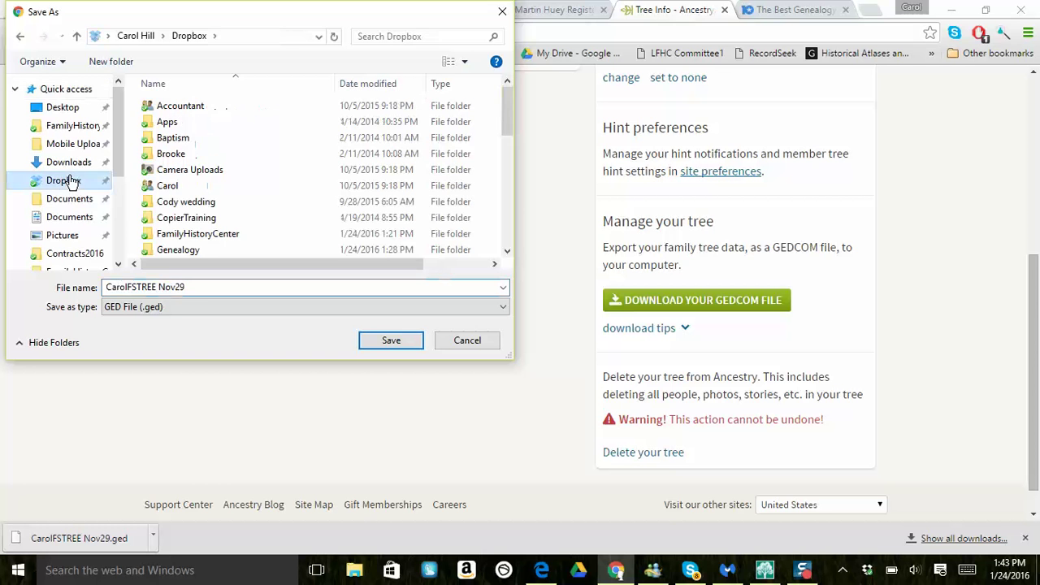
click(181, 249)
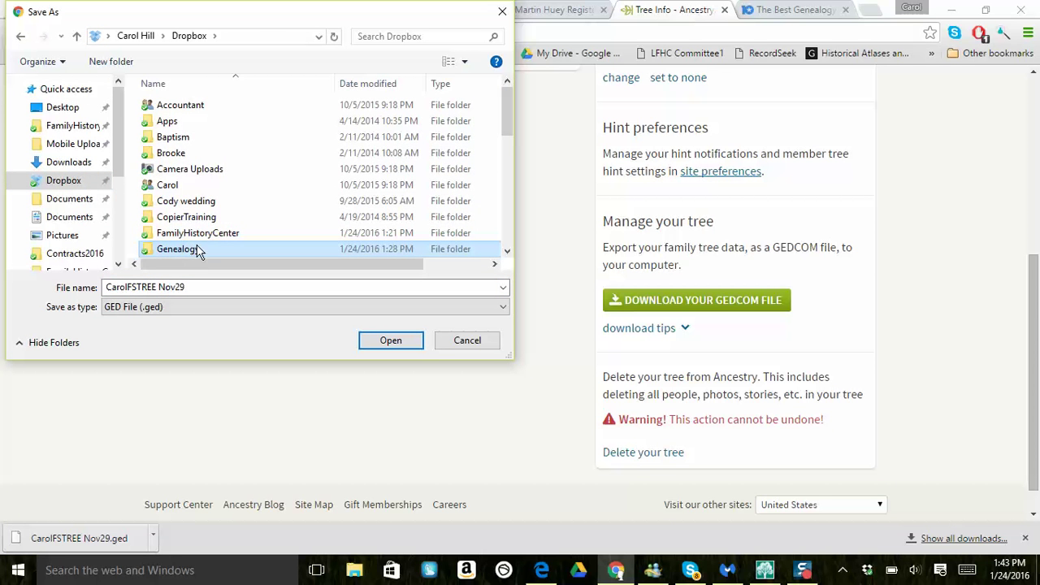
double_click(197, 252)
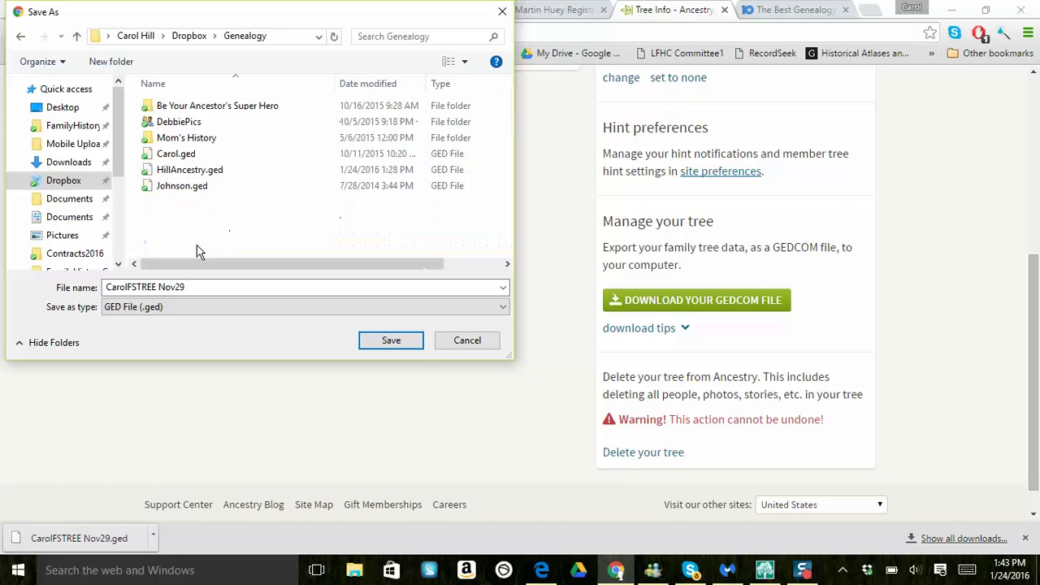
click(193, 287)
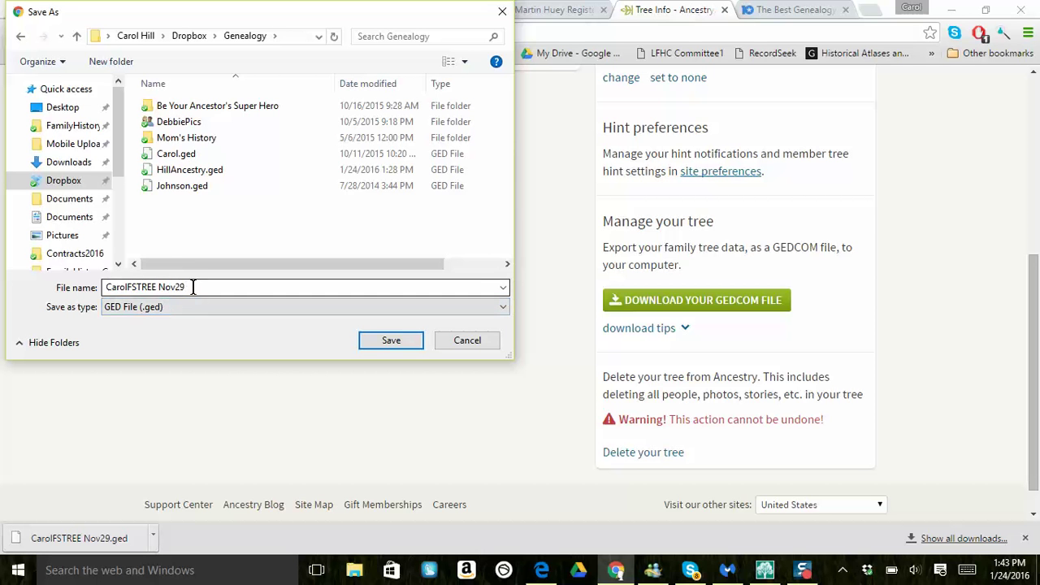
click(193, 287)
key(BackSpace)
key(BackSpace)
key(BackSpace)
key(BackSpace)
key(BackSpace)
key(BackSpace)
key(BackSpace)
key(BackSpace)
key(BackSpace)
key(BackSpace)
key(BackSpace)
key(BackSpace)
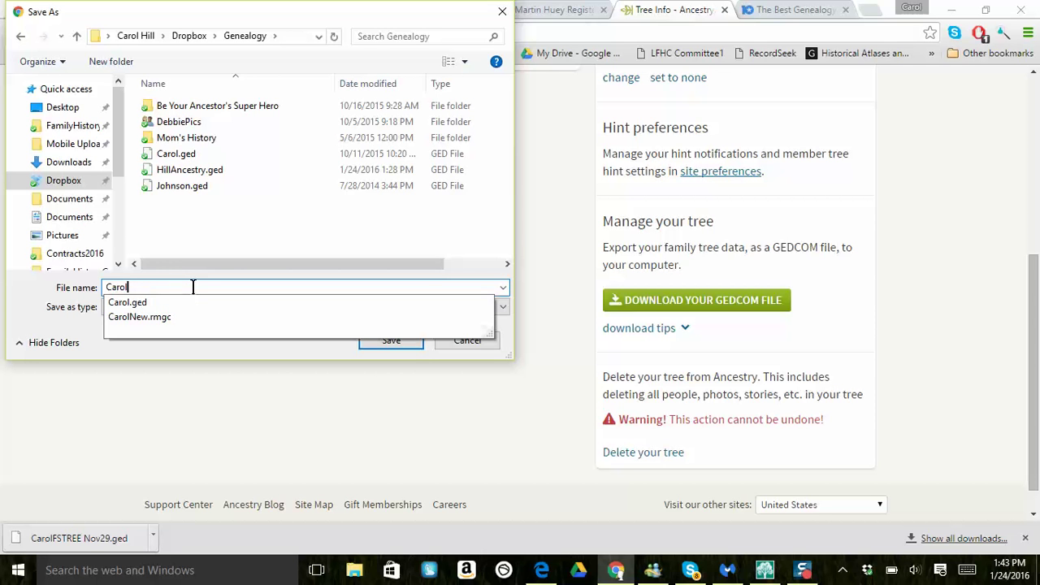
text(Ance)
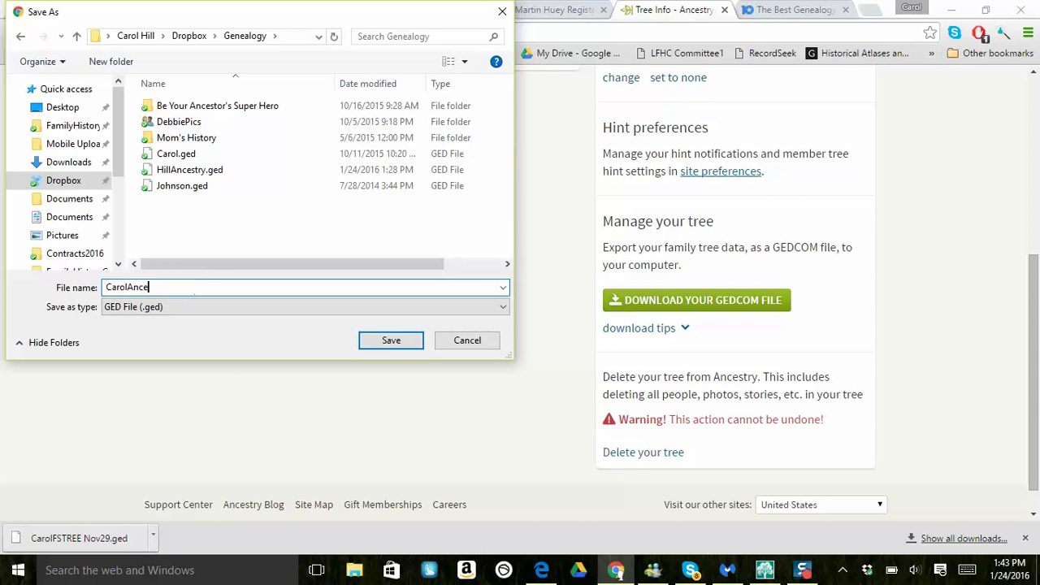
text(stryJn2016)
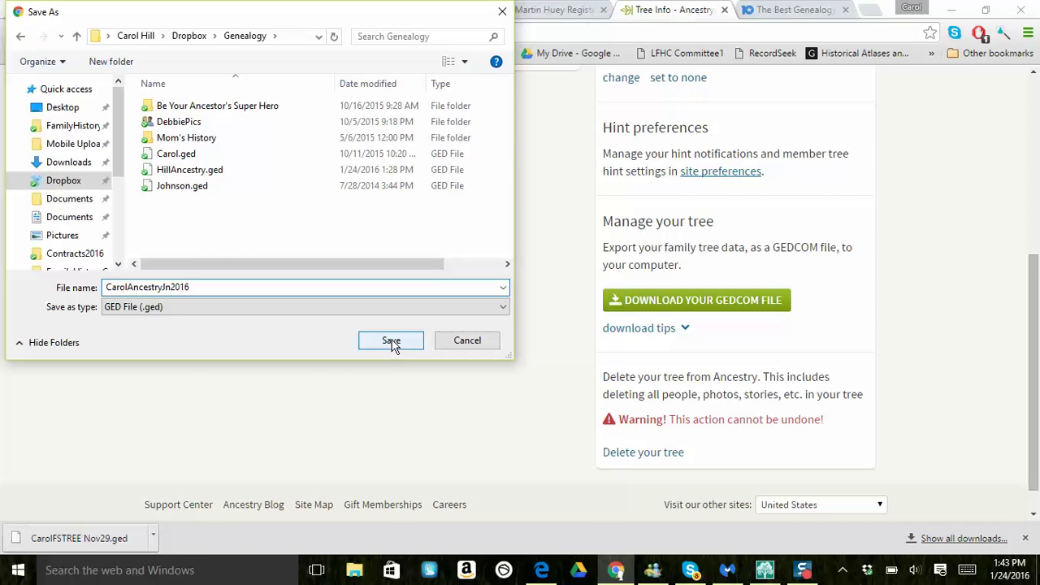
click(392, 342)
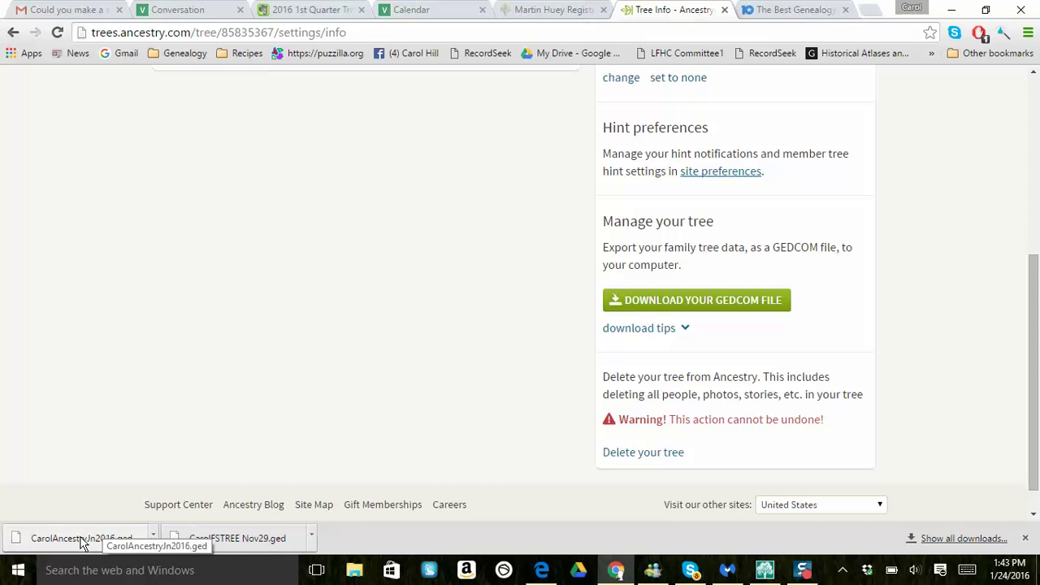
click(82, 542)
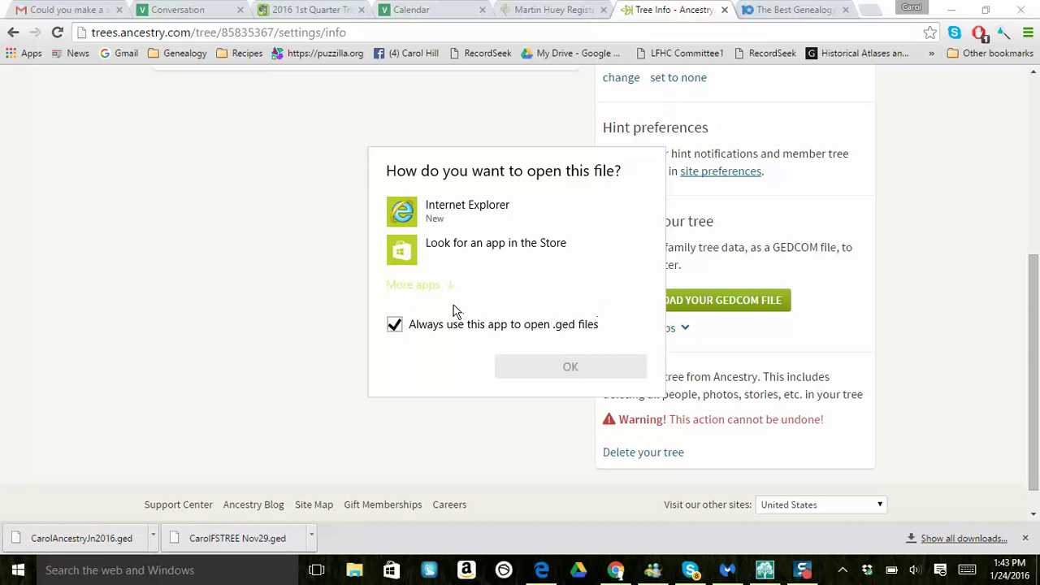
click(289, 236)
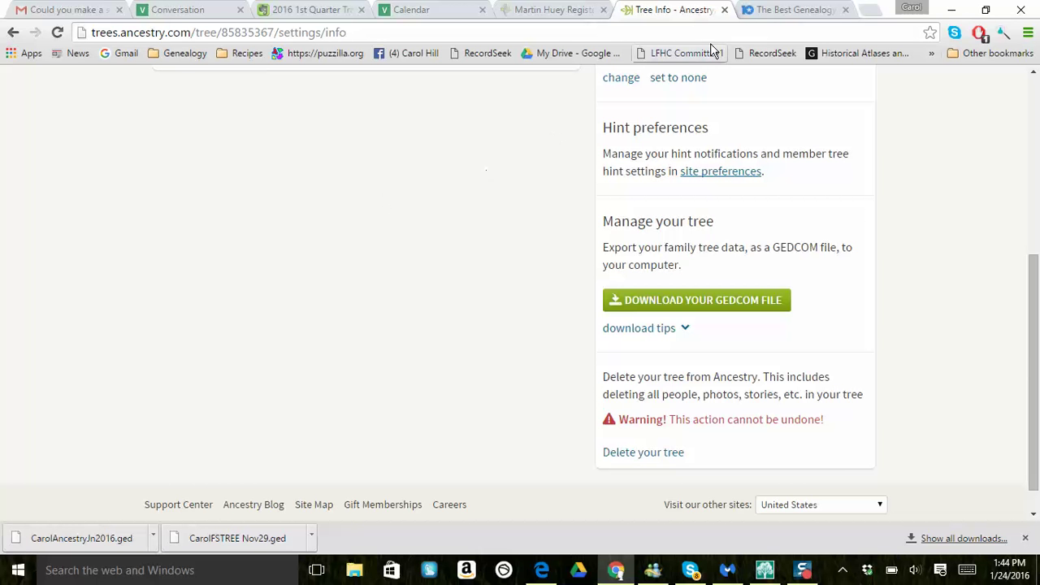
Review Top Ten Reviews' 2016 genealogy software rankings, then switch to RootsMagic 7 showing Scott.rmgc
click(794, 12)
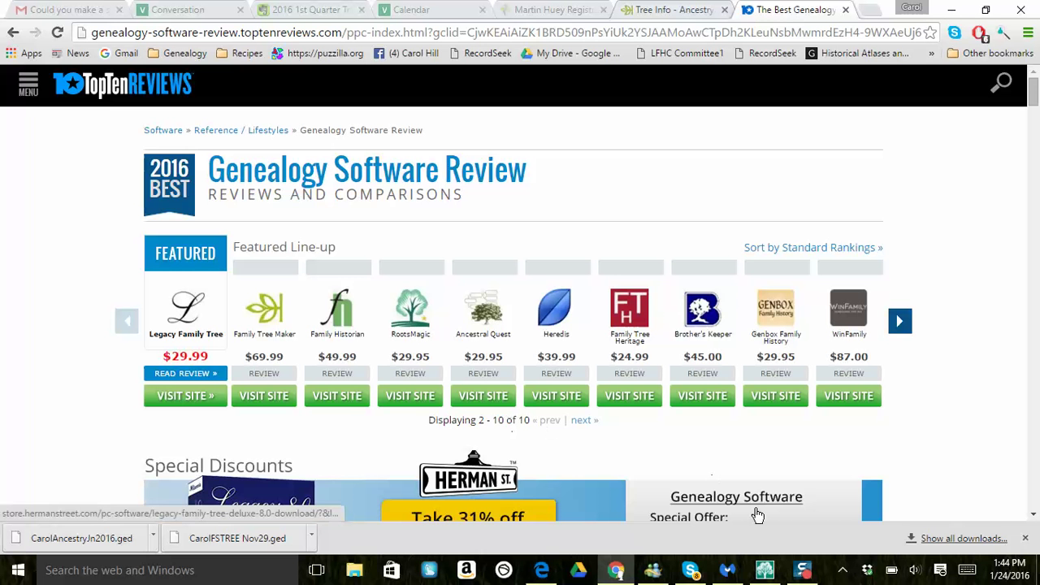
click(765, 571)
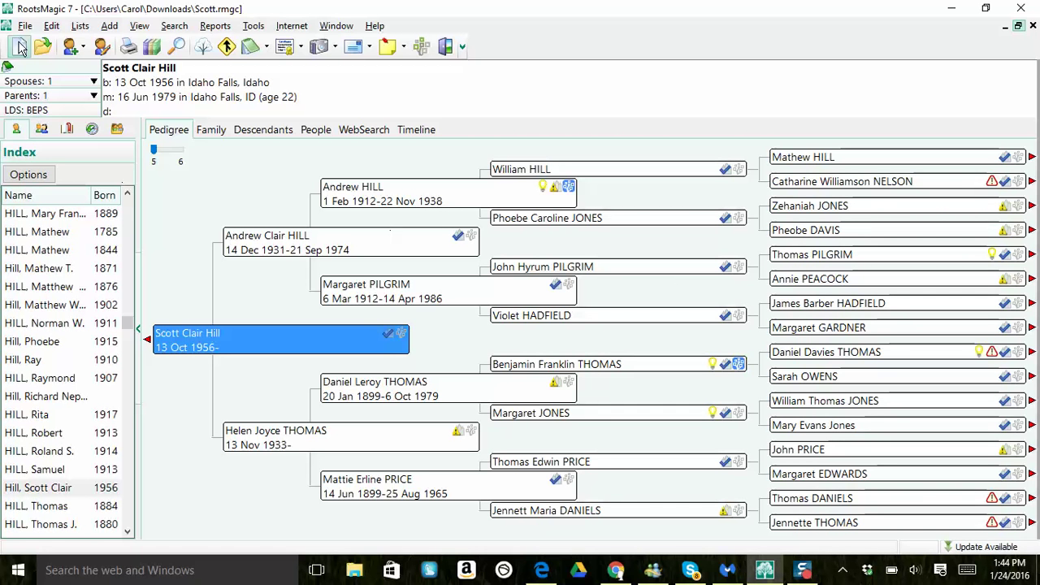
Create a new RootsMagic database CarolAncestryJan2016 with uppercase surnames and LDS support enabled
click(25, 27)
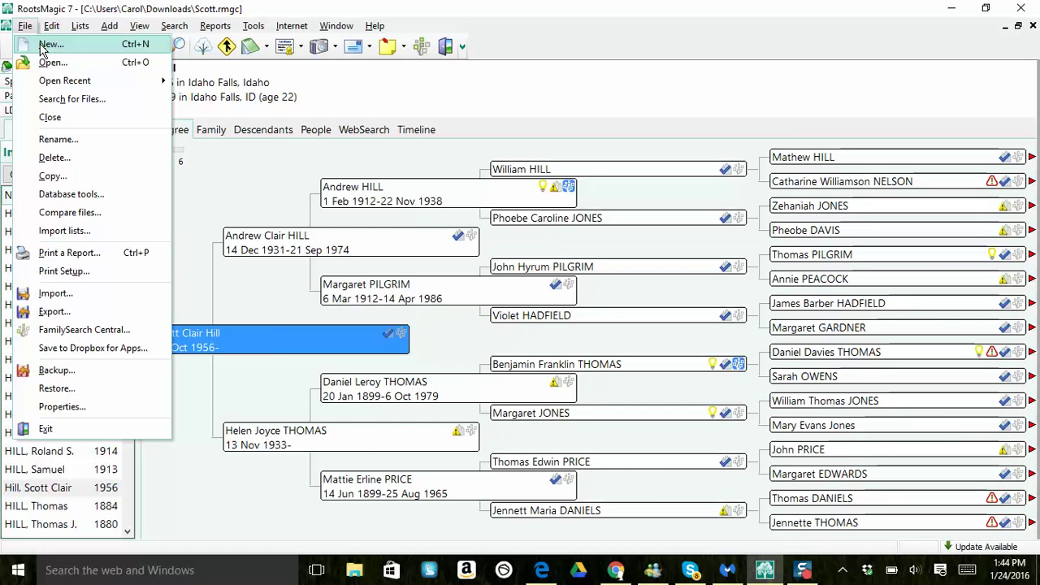
click(42, 45)
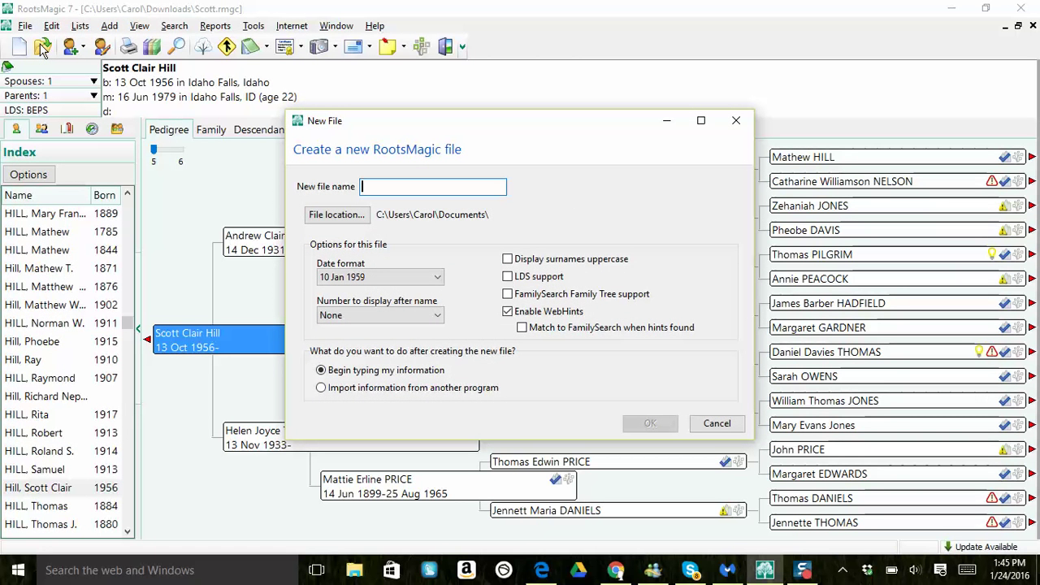
text(Car)
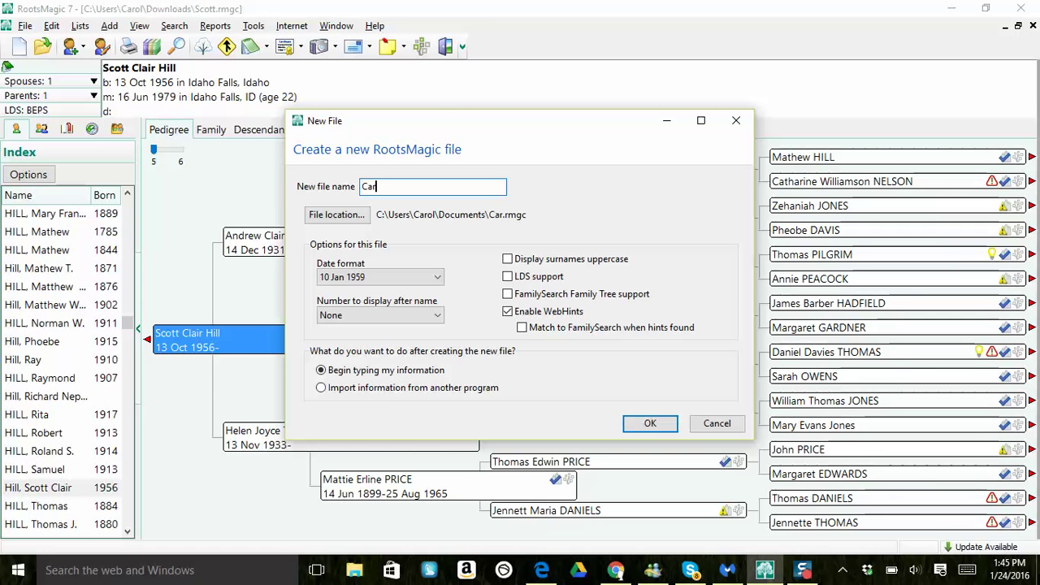
text(olAncest)
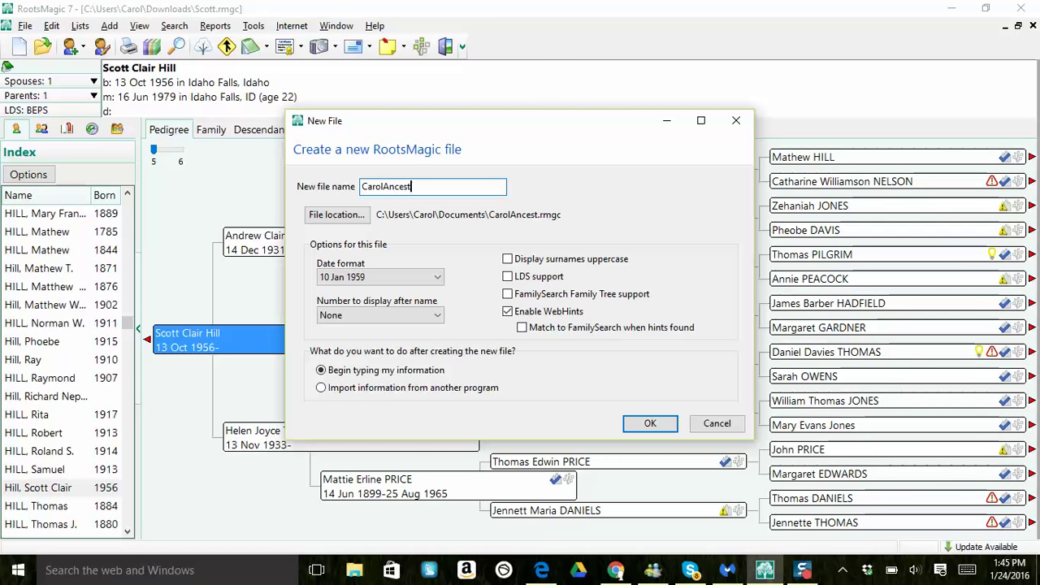
text(ryJan2016)
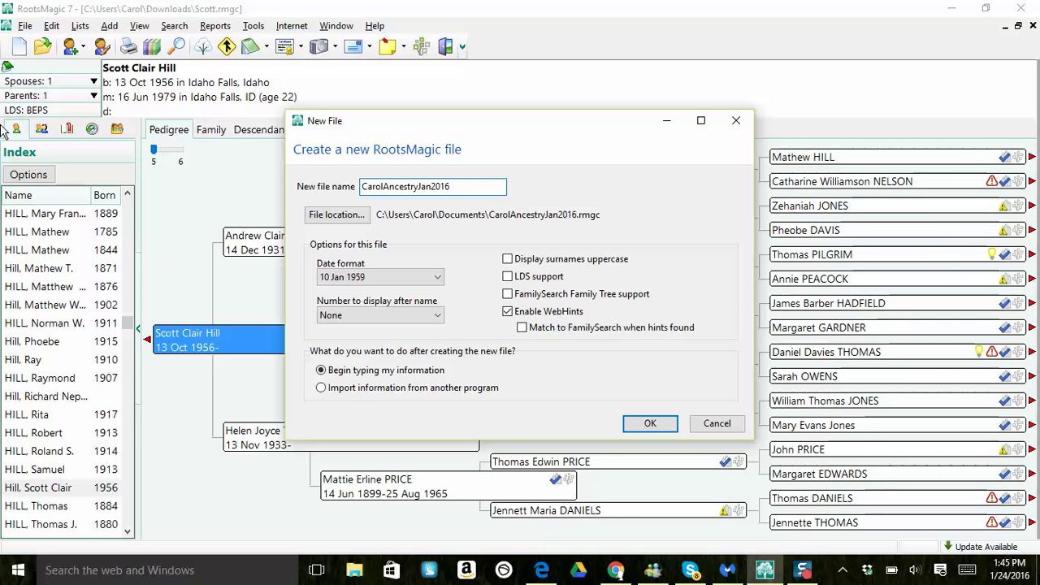
click(507, 259)
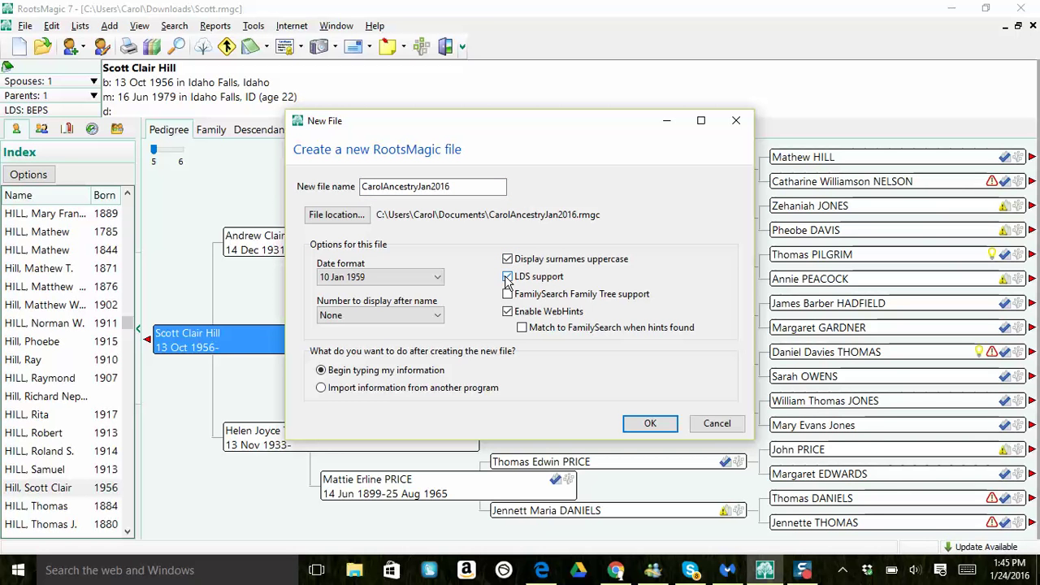
click(507, 277)
click(649, 425)
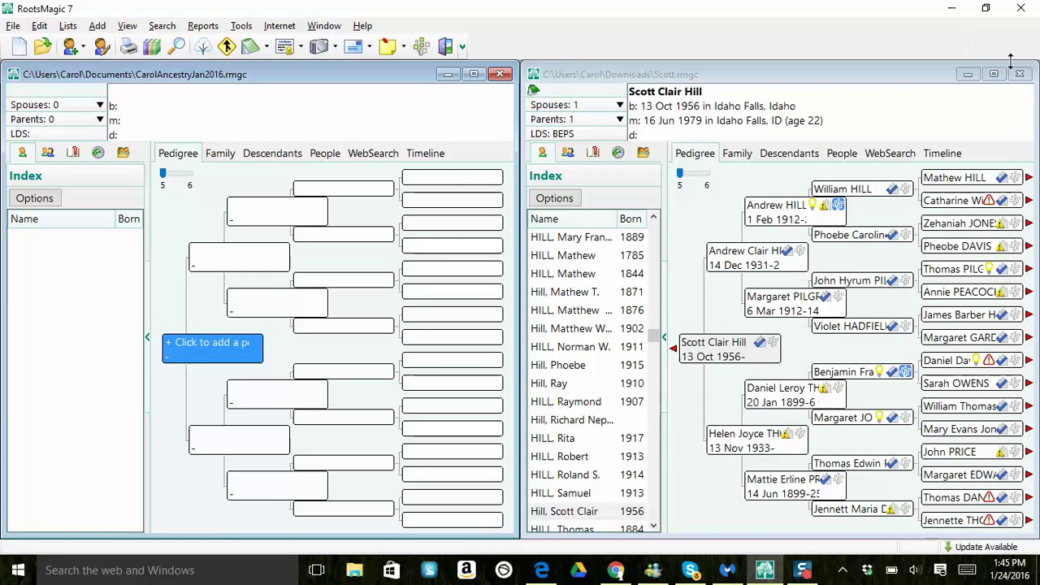
Maximize the empty CarolAncestryJan2016 database window and open the File menu
click(472, 75)
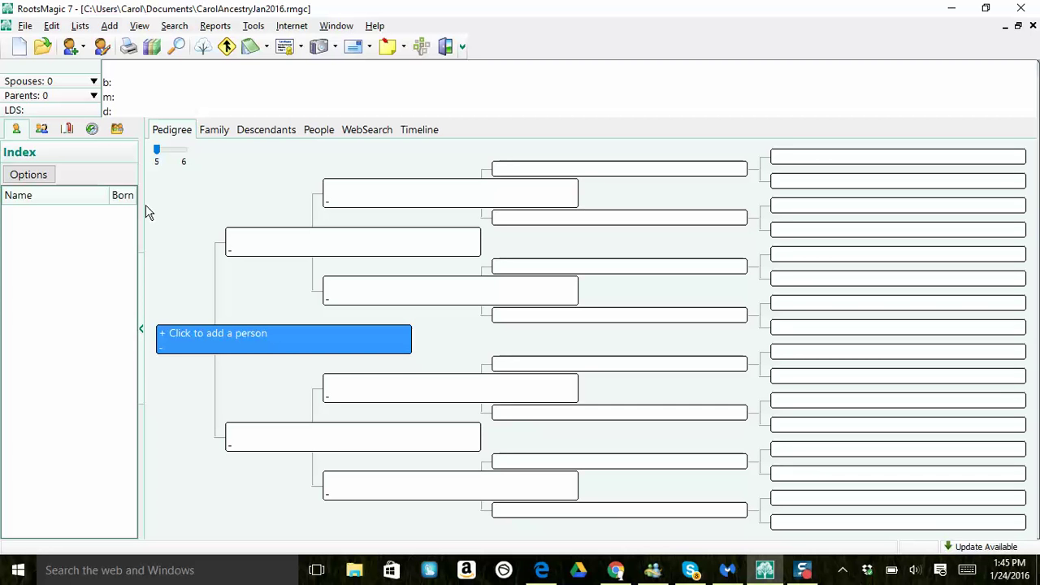
click(26, 29)
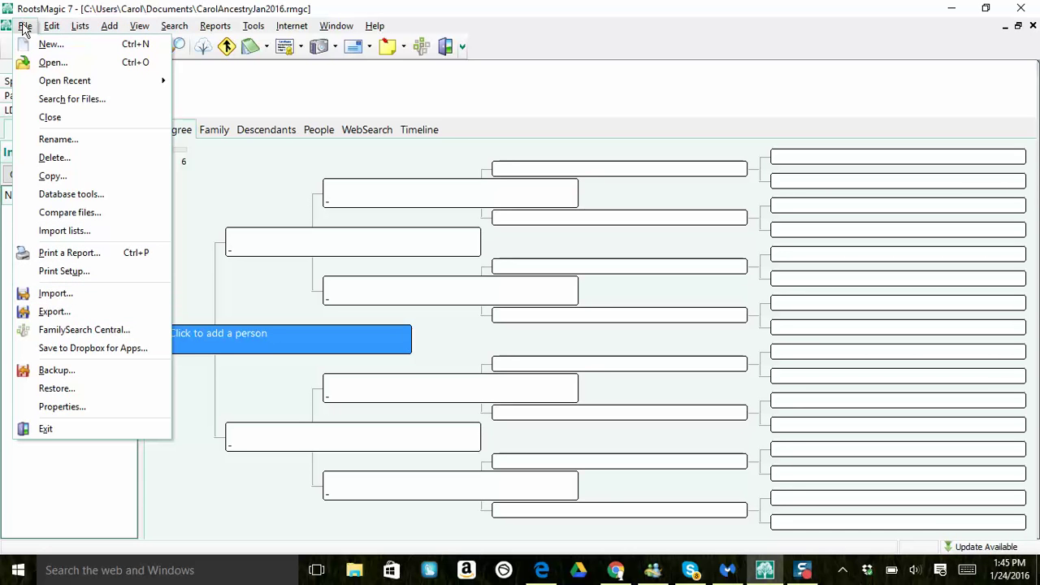
Import a GEDCOM (Other programs), selecting CarolAncestryJn2016.ged from Dropbox > Genealogy
click(57, 294)
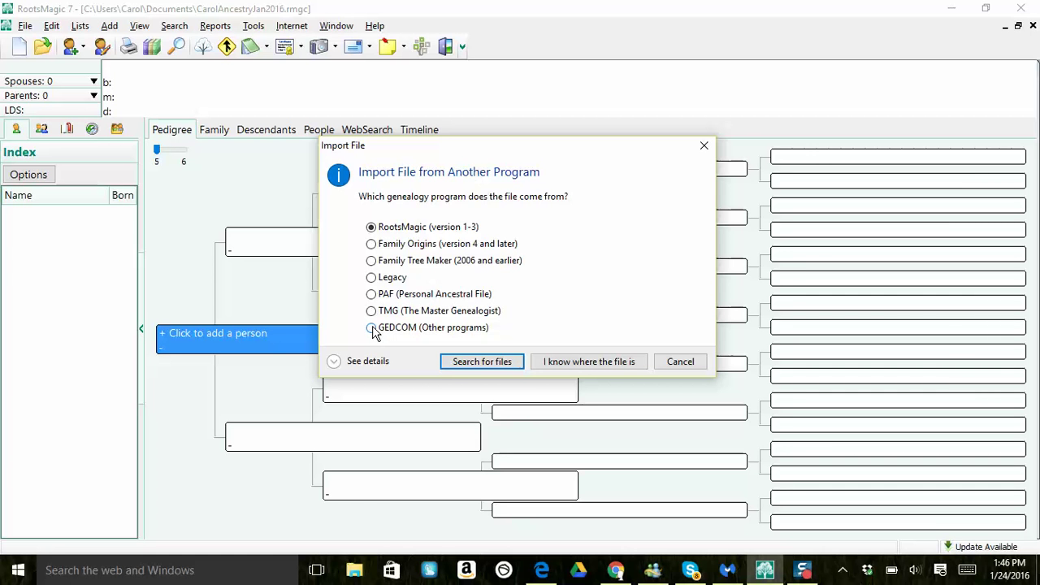
click(373, 329)
click(585, 363)
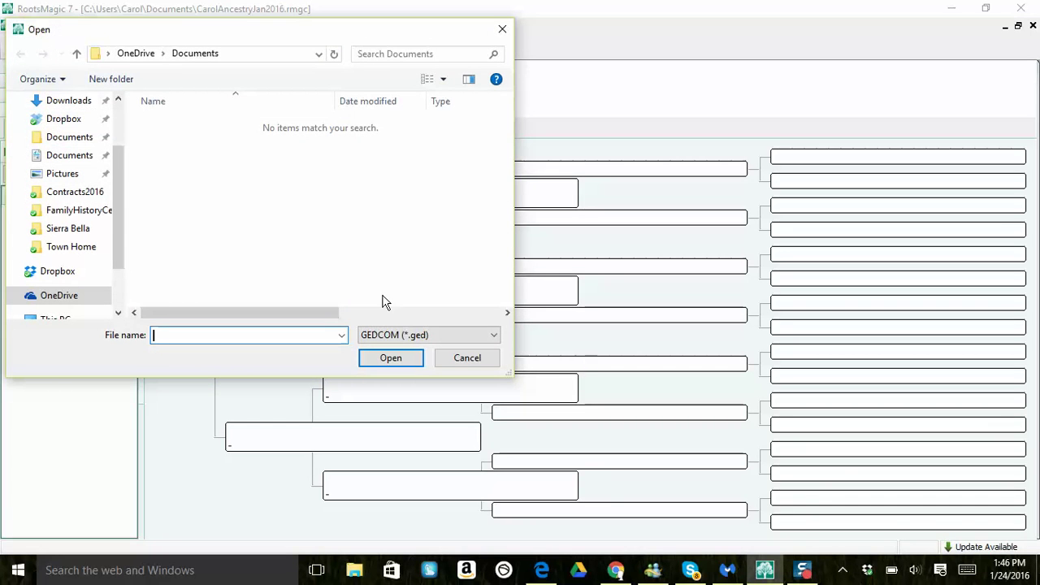
click(70, 120)
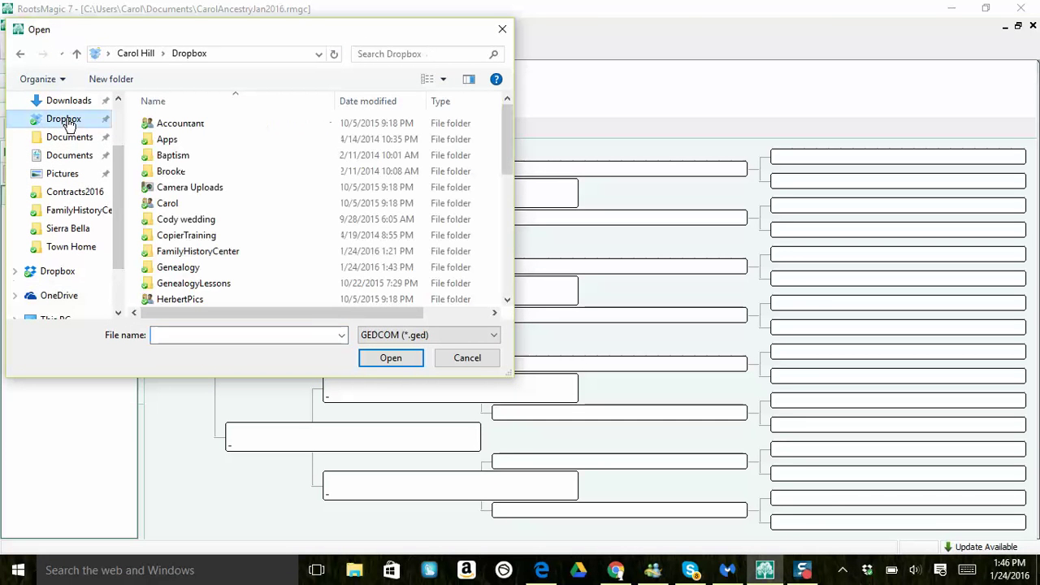
double_click(180, 269)
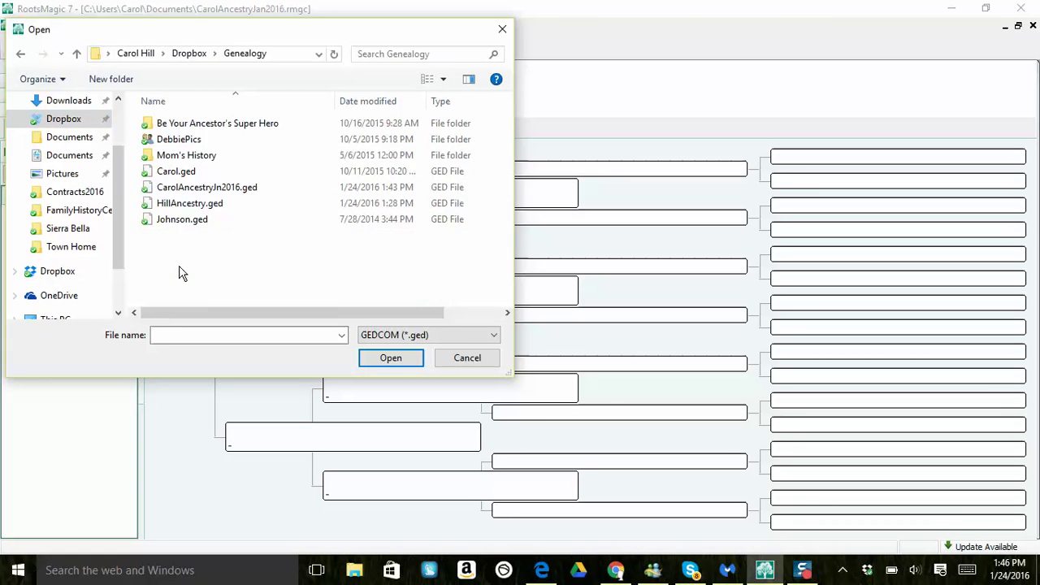
click(150, 188)
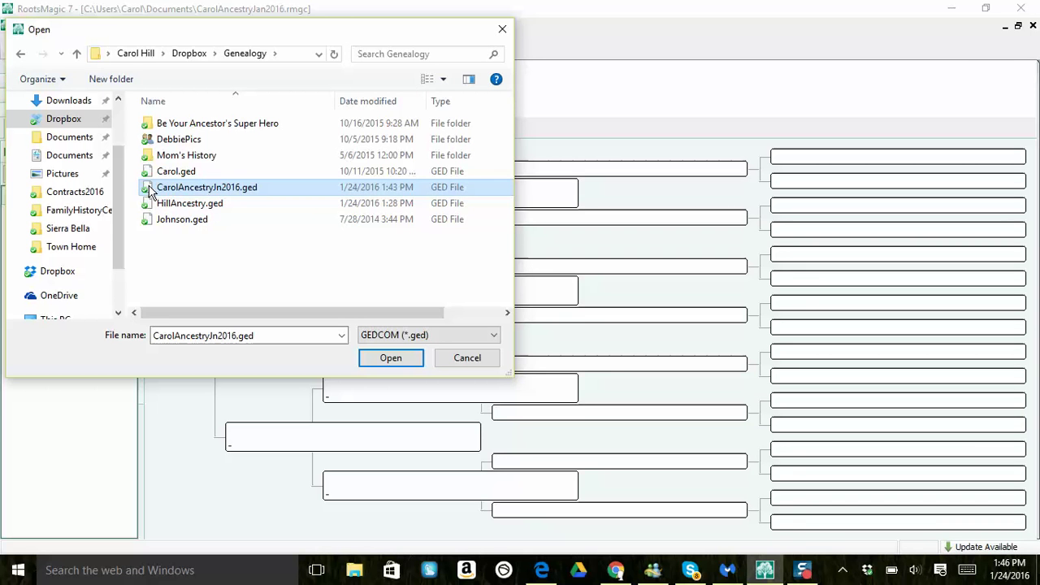
click(383, 359)
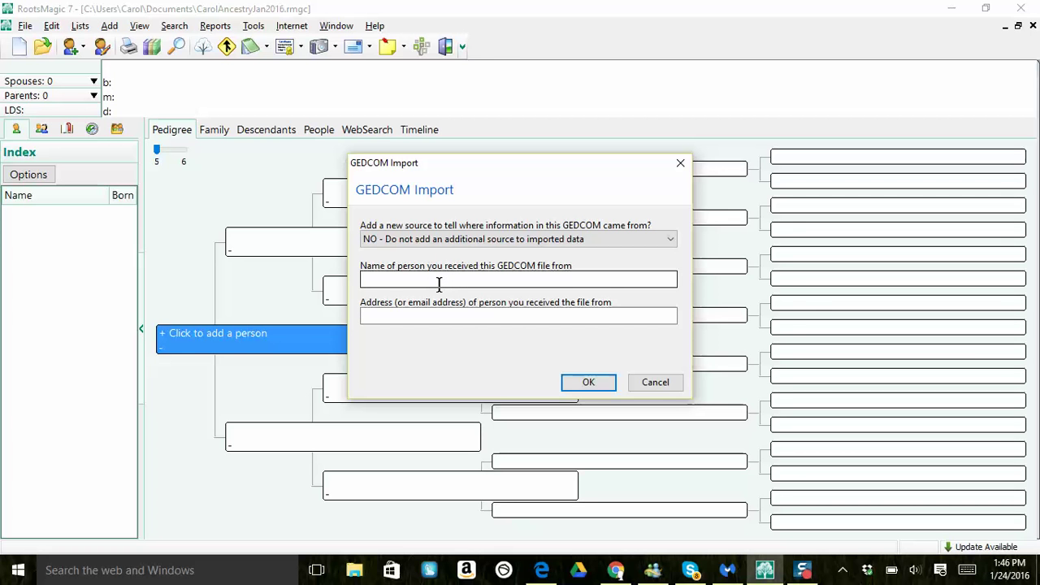
Confirm the GEDCOM import without adding an additional source
click(588, 383)
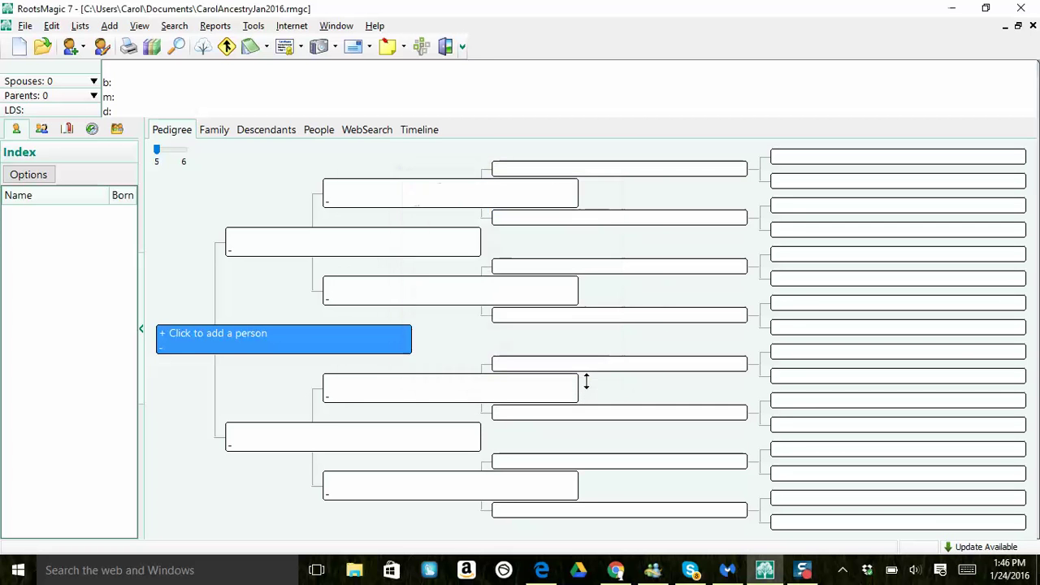